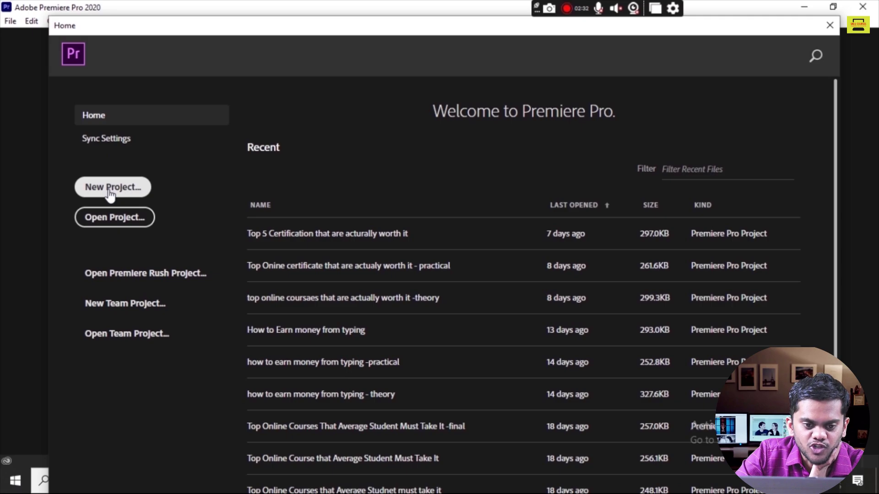
Step: Create a new project named 'How to Create Croma' and minimize Premiere
click(109, 188)
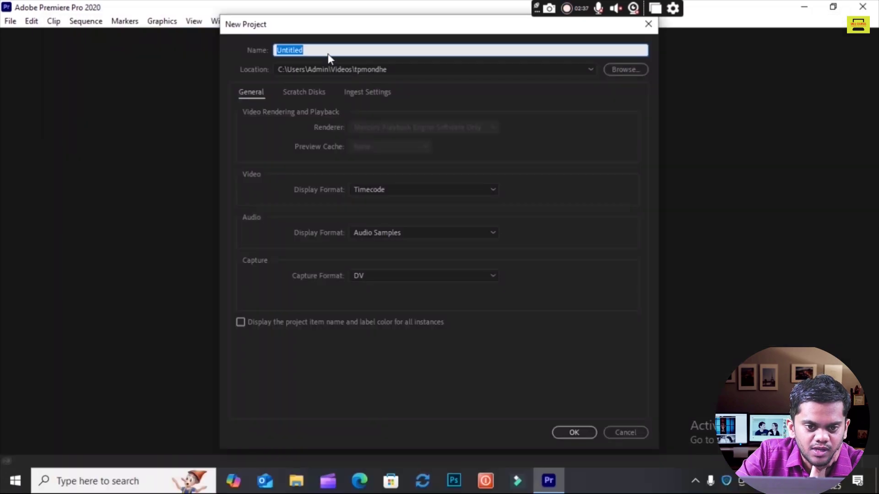
click(328, 51)
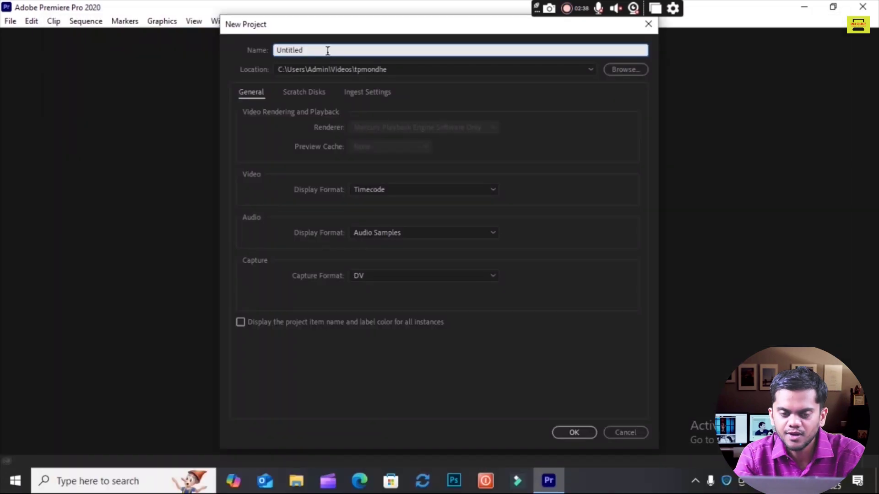
key(BackSpace)
key(BackSpace)
key(BackSpace)
key(BackSpace)
key(BackSpace)
key(BackSpace)
key(BackSpace)
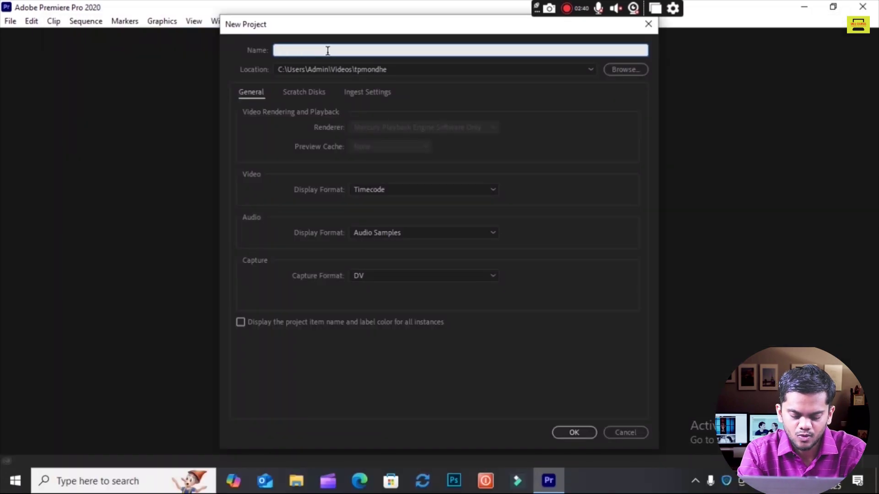
text(How)
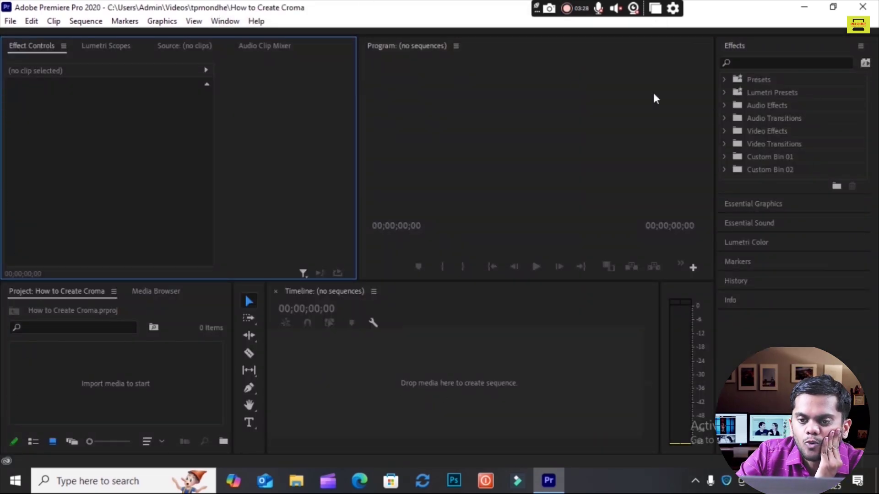
click(804, 6)
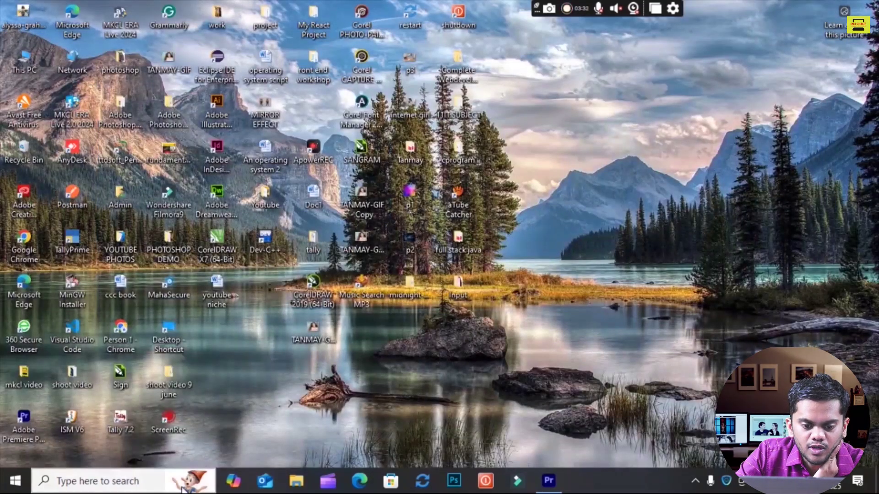
Step: Browse to Desktop > shoot video > shoot video 8 dec and drag MAH03694 into Premiere
click(296, 481)
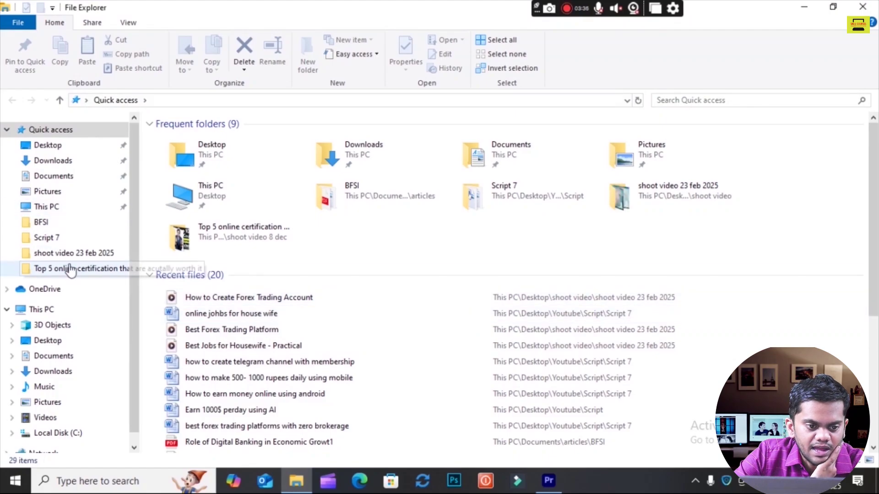
click(58, 147)
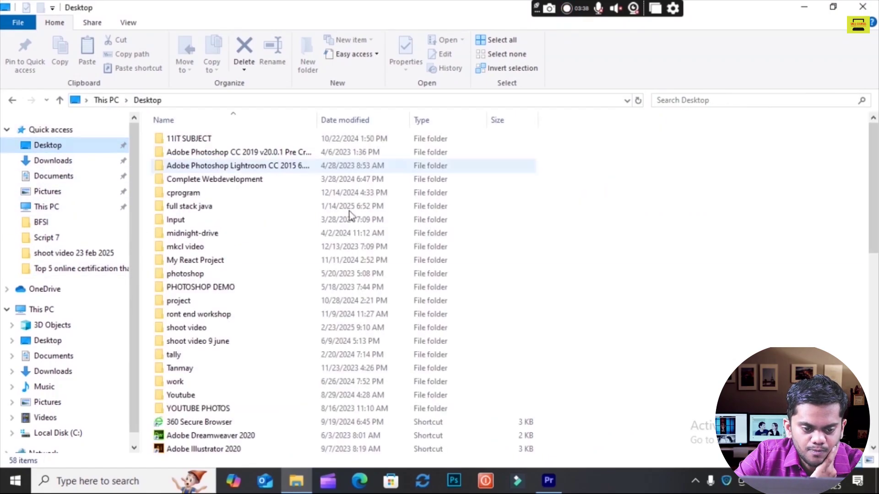
click(206, 328)
double_click(206, 328)
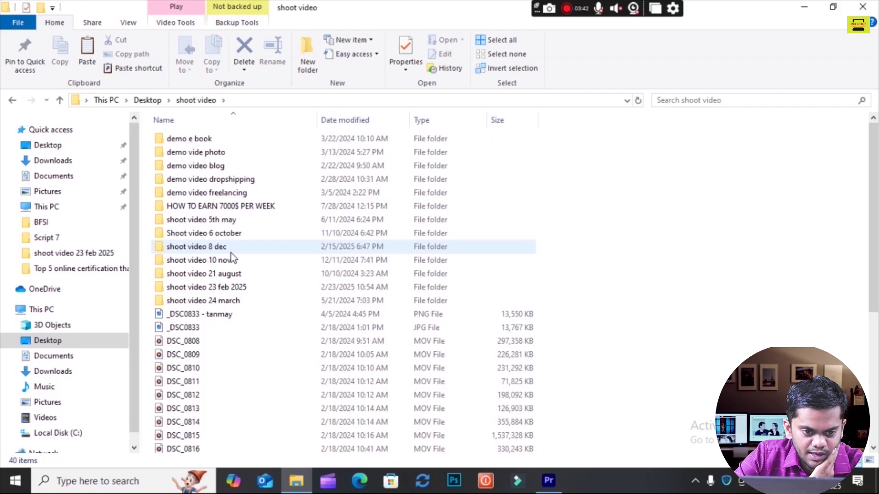
click(198, 251)
double_click(198, 251)
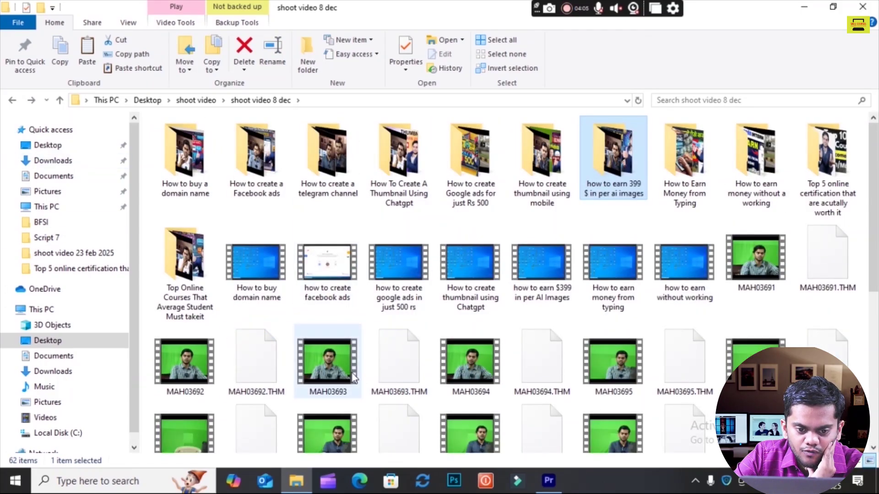
click(458, 360)
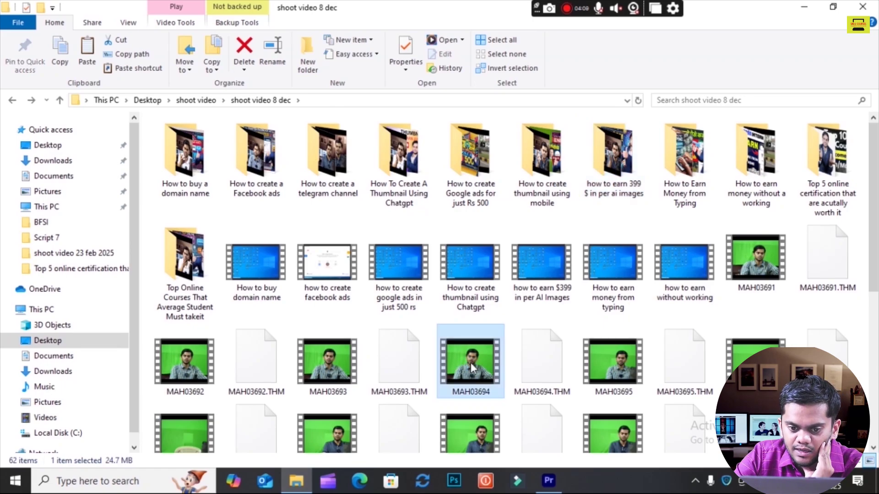
drag(473, 366, 130, 400)
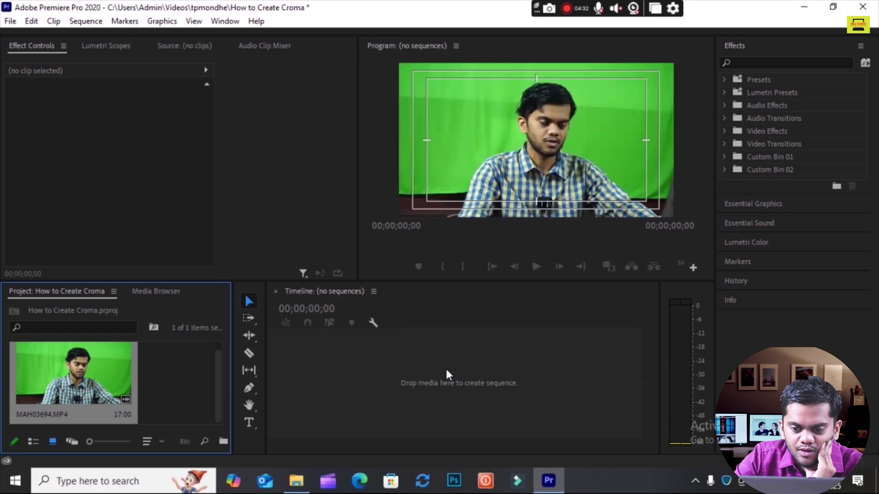
Step: Put MAH03694 into a new sequence, zoom the timeline, and move the clip up to V2
drag(74, 373, 457, 384)
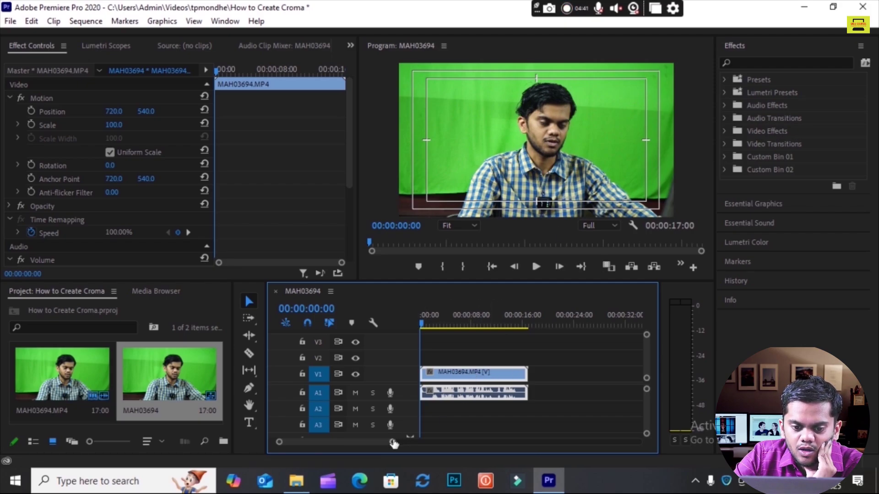
drag(392, 442, 353, 457)
drag(476, 376, 480, 364)
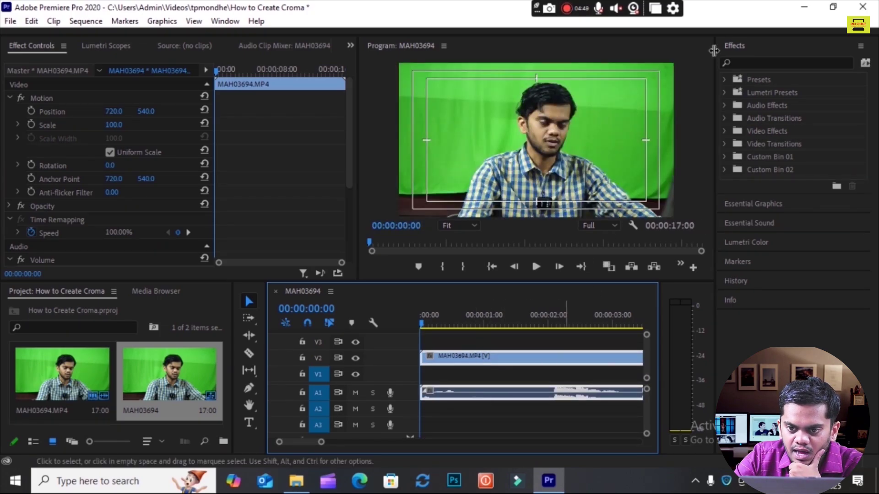
click(805, 7)
Step: Import computers-desk-indoors-lamp from the How to create a Facebook ads folder into the Project panel
double_click(250, 189)
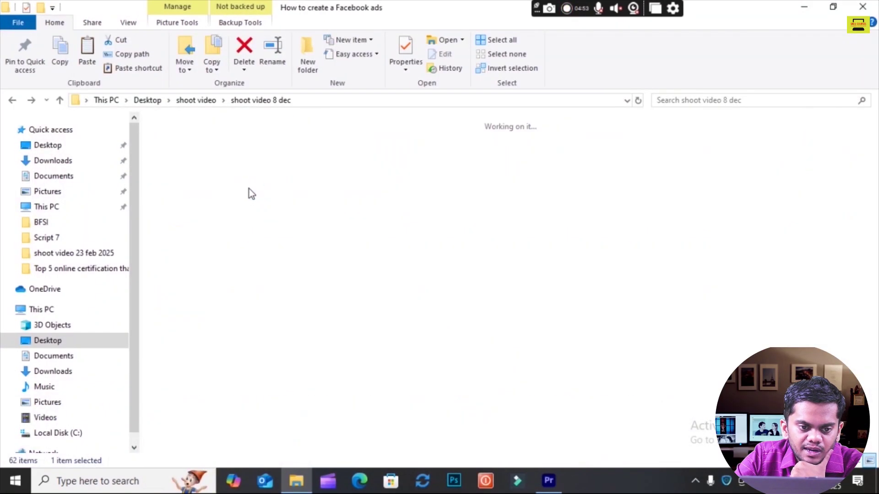
double_click(194, 173)
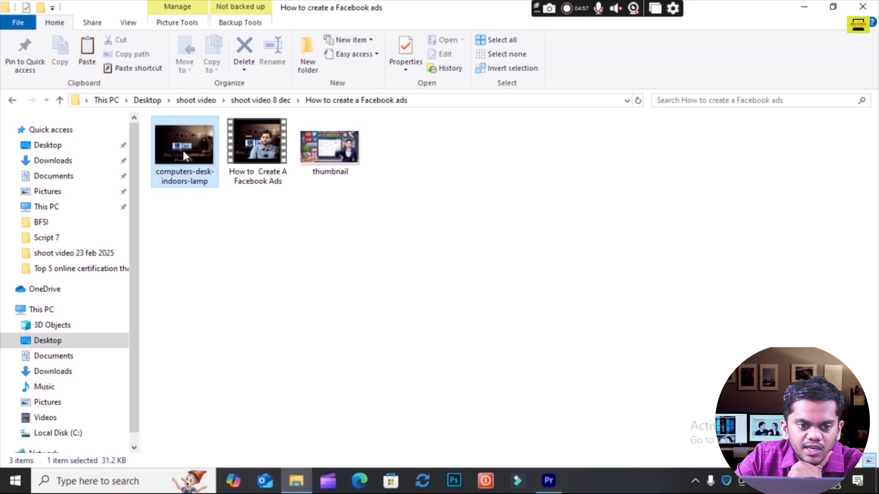
drag(182, 150, 161, 408)
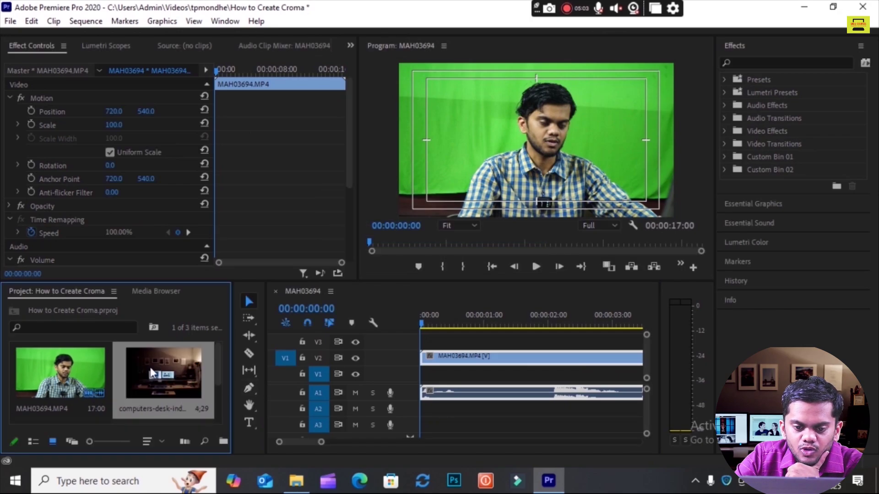
Step: Cycle through the panel tabs and bring up Effect Controls
click(762, 62)
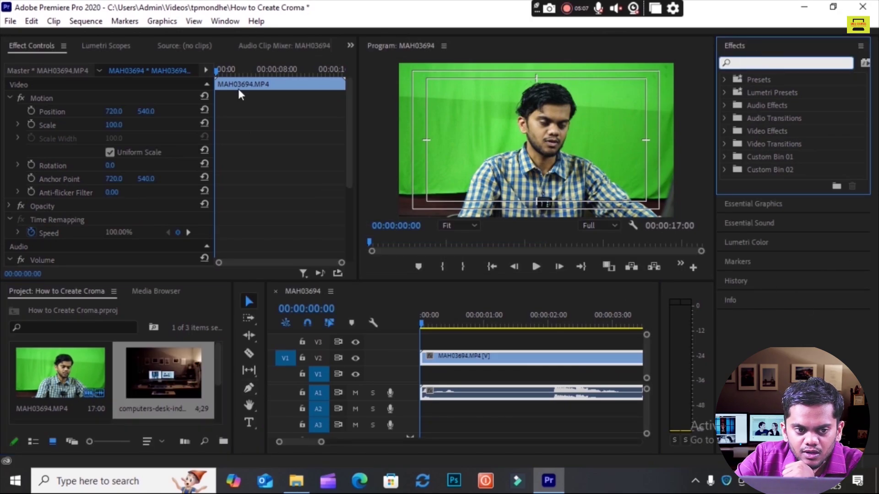
click(95, 48)
click(188, 48)
click(255, 48)
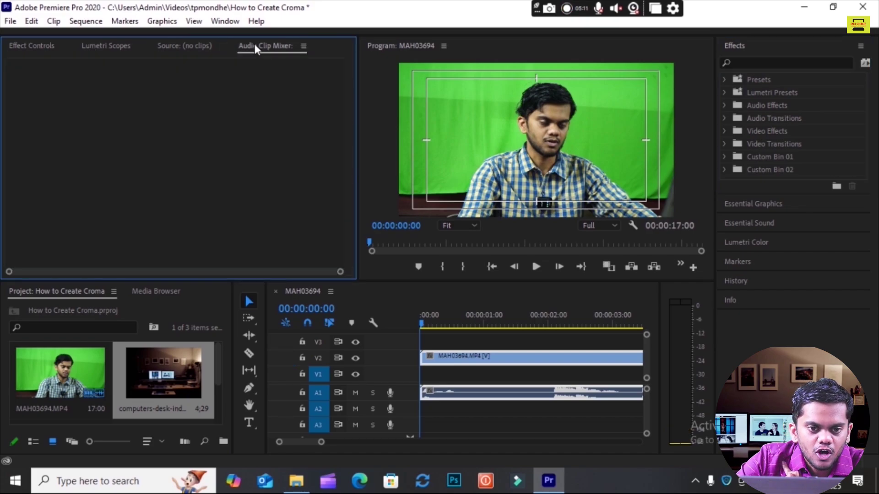
click(48, 50)
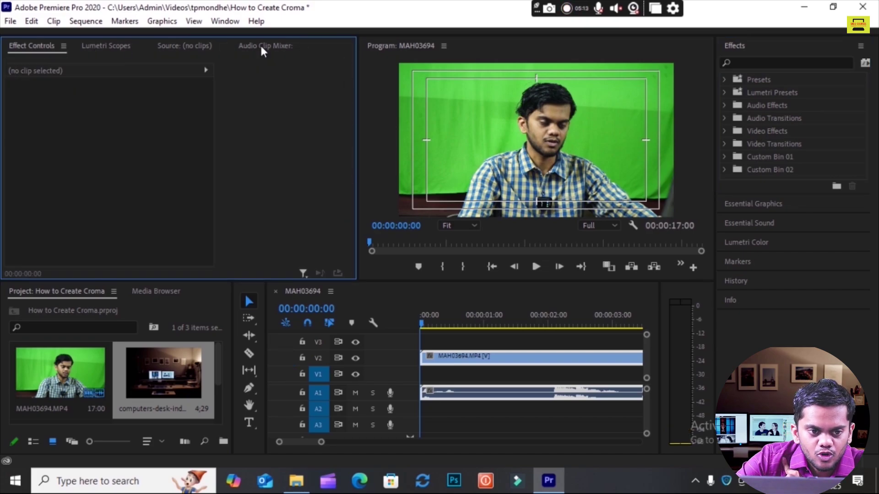
Step: Search effects for 'ultra' and apply Ultra Key to the green-screen clip on V2
click(507, 359)
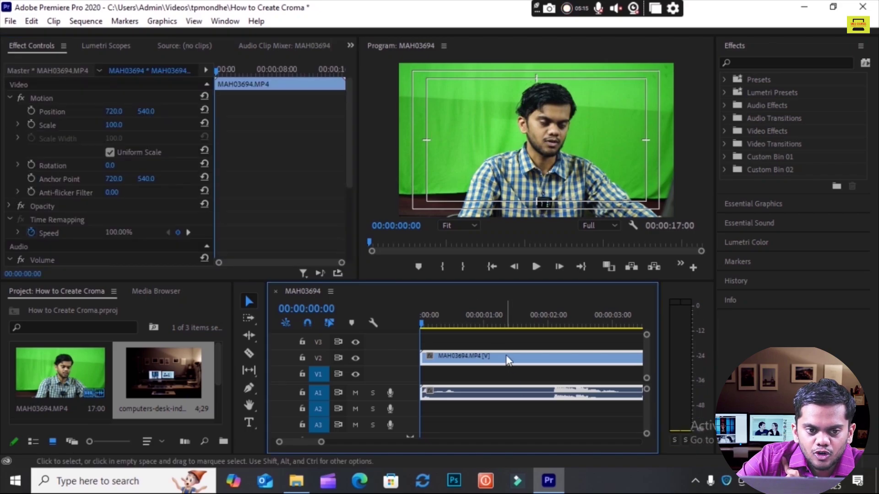
click(762, 64)
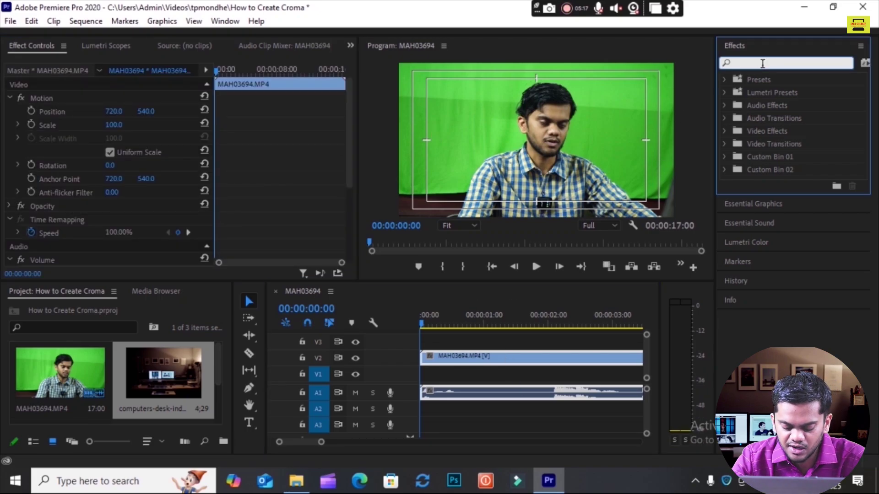
text(ultra)
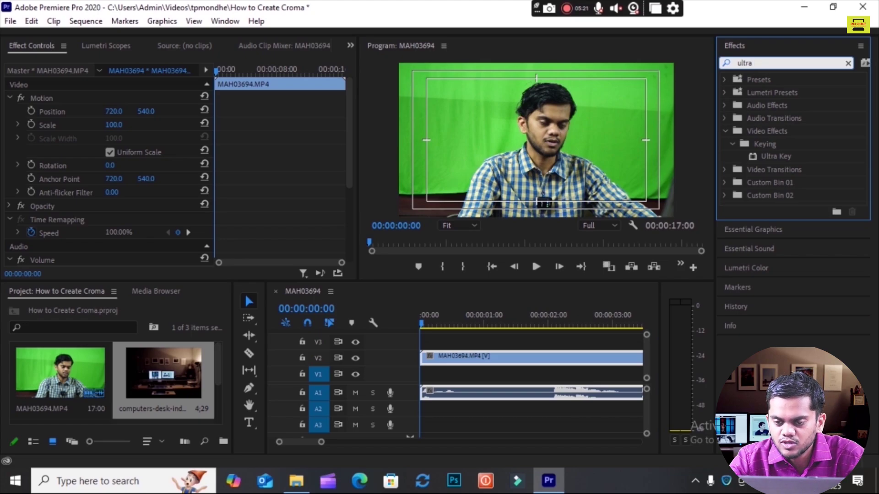
click(776, 156)
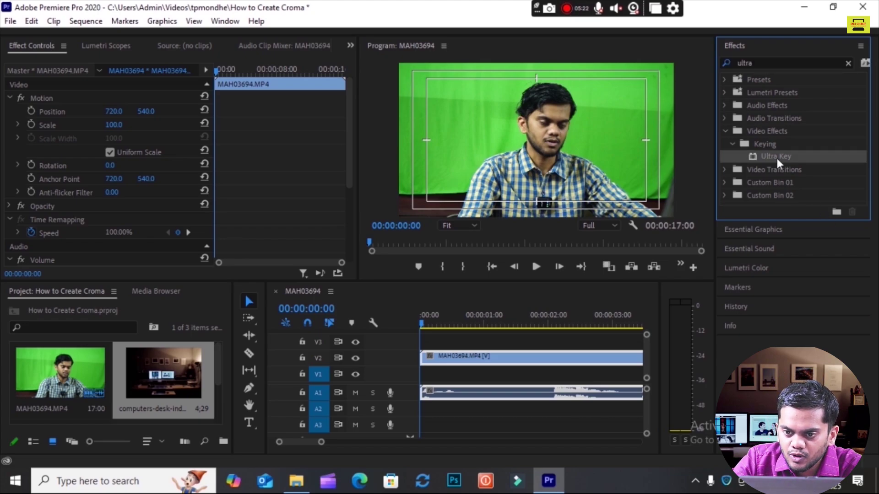
drag(776, 158, 526, 356)
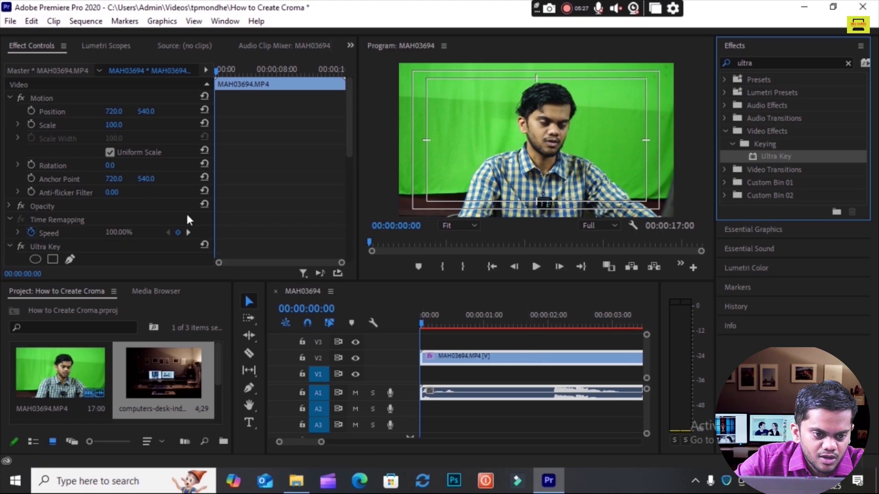
Step: Set Ultra Key to Aggressive, sample the green screen as key colour, and place the room image on V1
scroll(187, 214, down, 2)
click(130, 250)
click(132, 271)
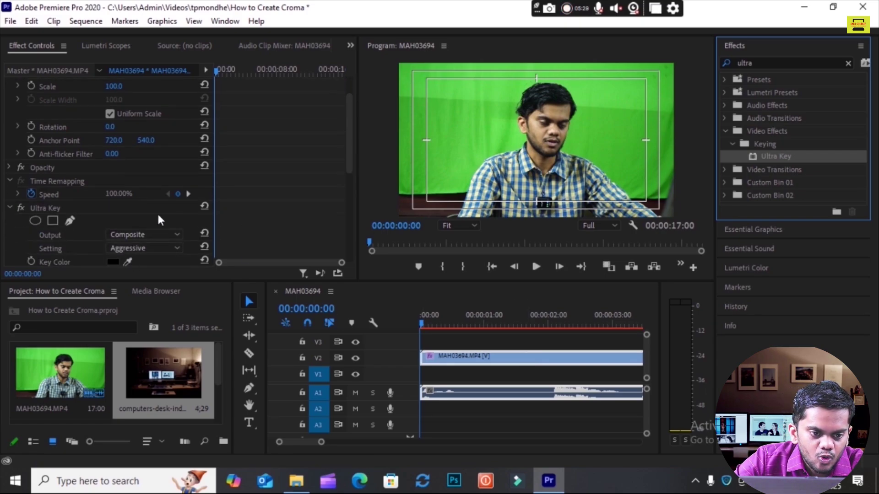
scroll(151, 218, down, 1)
drag(127, 236, 445, 127)
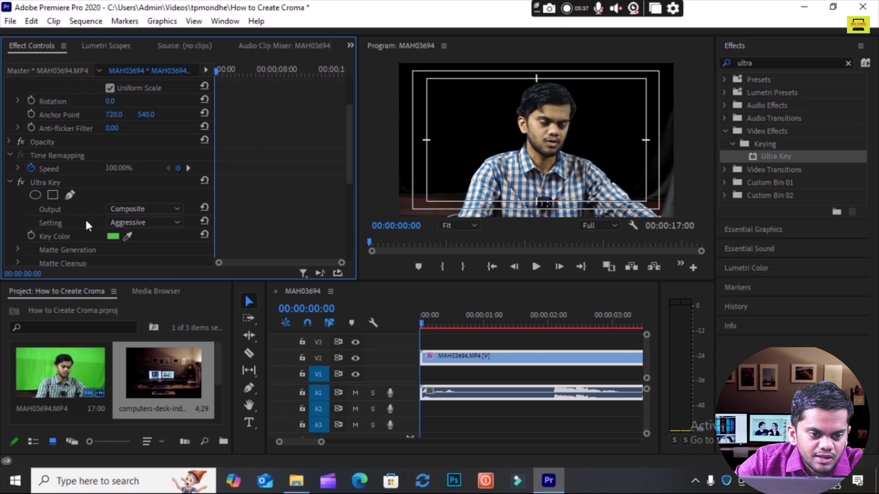
click(170, 376)
drag(171, 376, 435, 378)
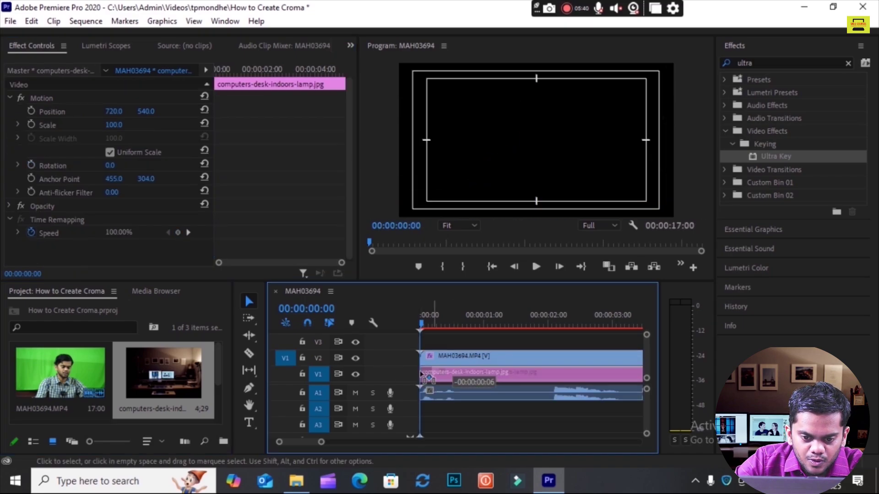
Step: Zoom the timeline out and stretch the room image on V1 to the green-screen clip's length
drag(320, 441, 341, 441)
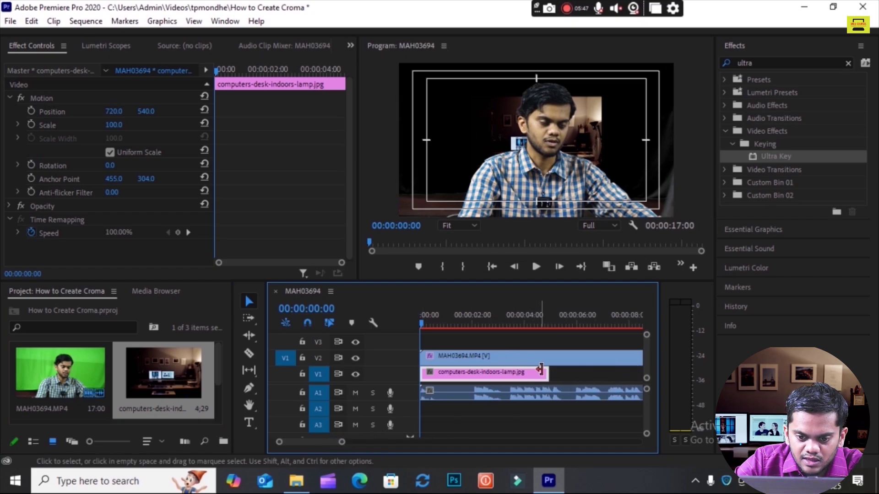
drag(549, 372, 569, 380)
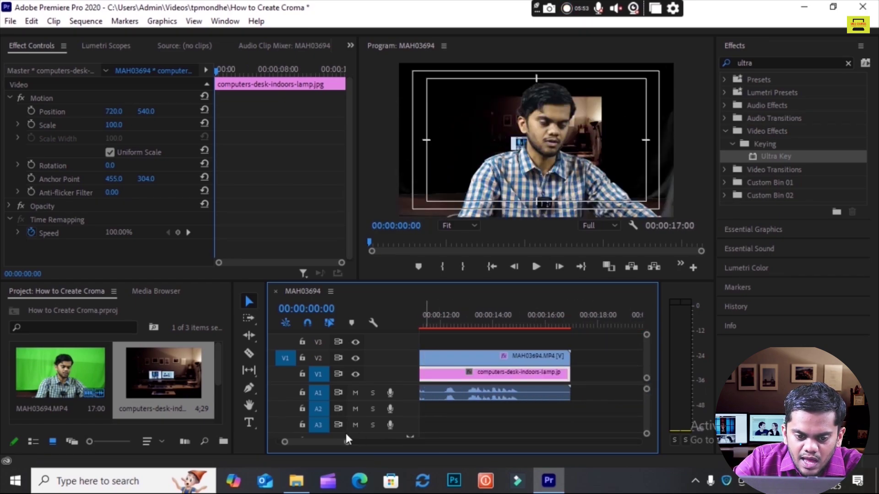
scroll(312, 443, up, 5)
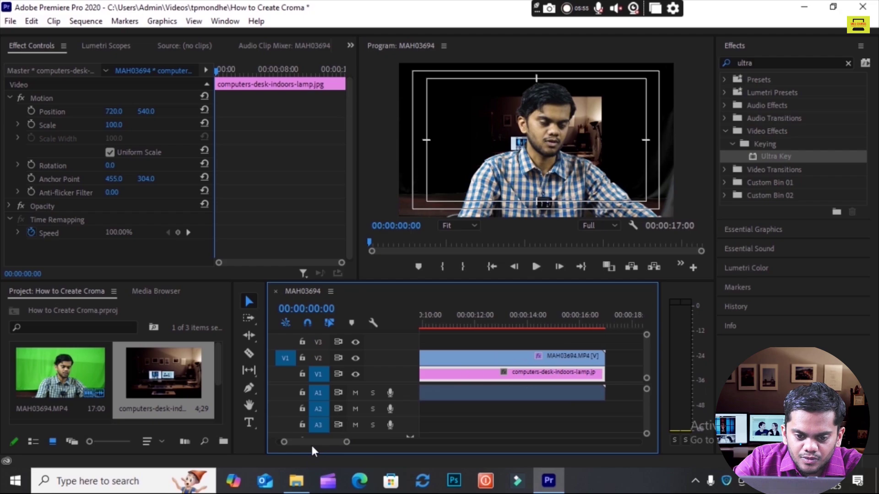
right_click(472, 370)
Step: Set the room image to frame size and raise its Scale to 222.6
mouse_move(488, 479)
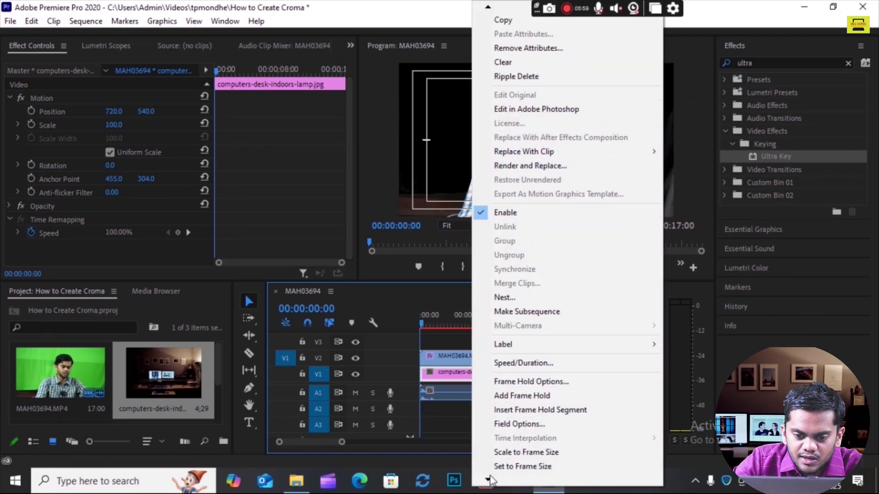
click(500, 467)
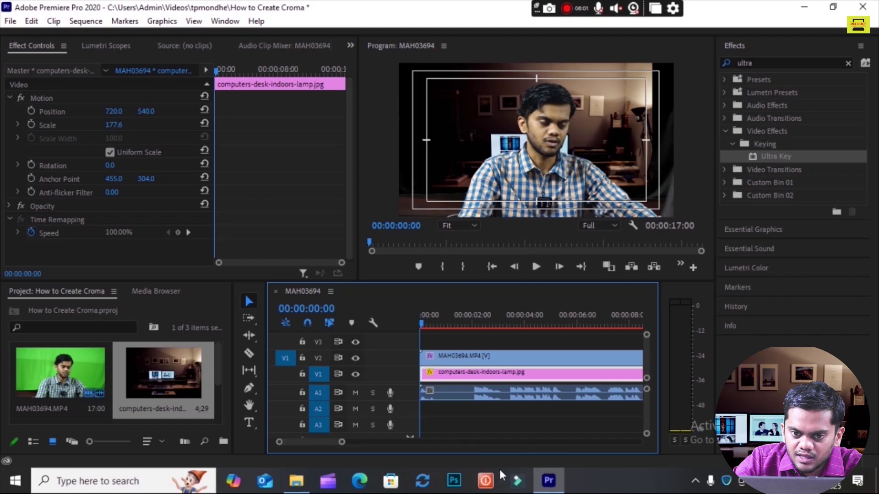
drag(115, 125, 135, 125)
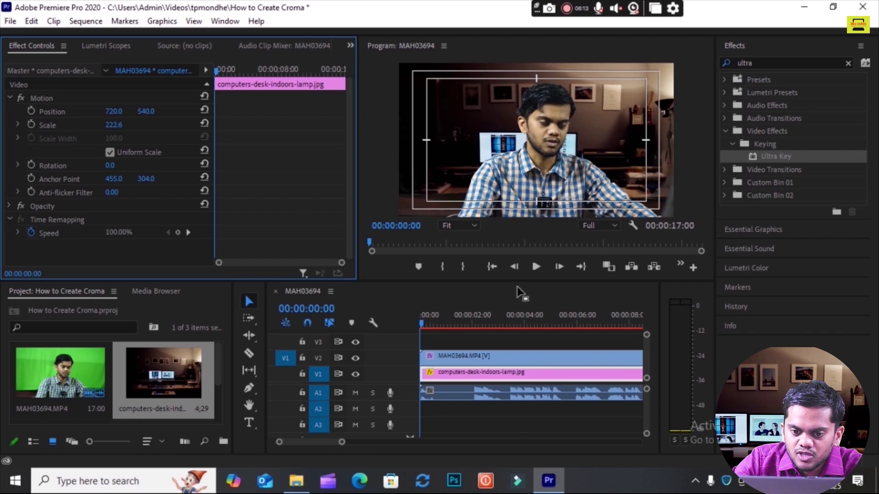
Step: Play the keyed composite and stop playback at 00:00:05:11
click(536, 267)
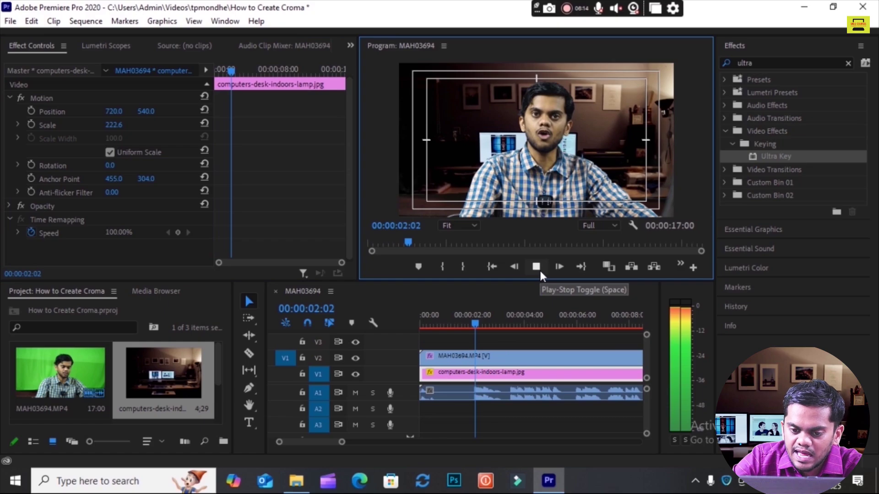
click(536, 267)
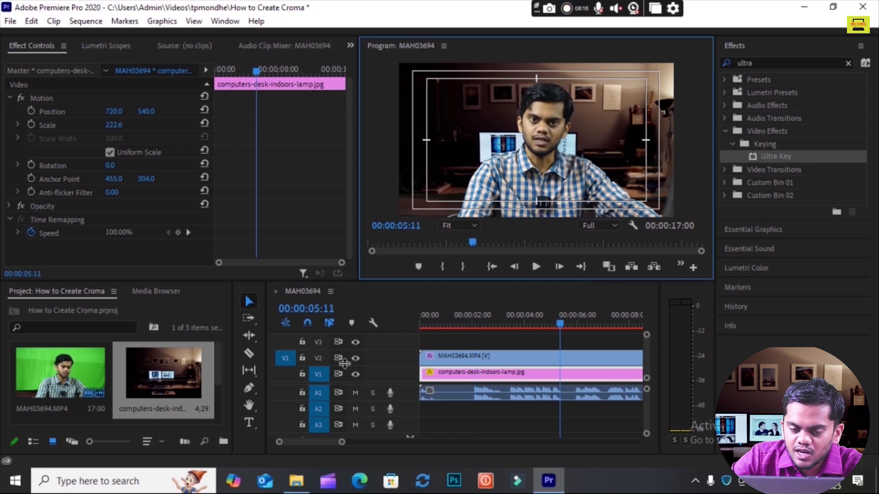